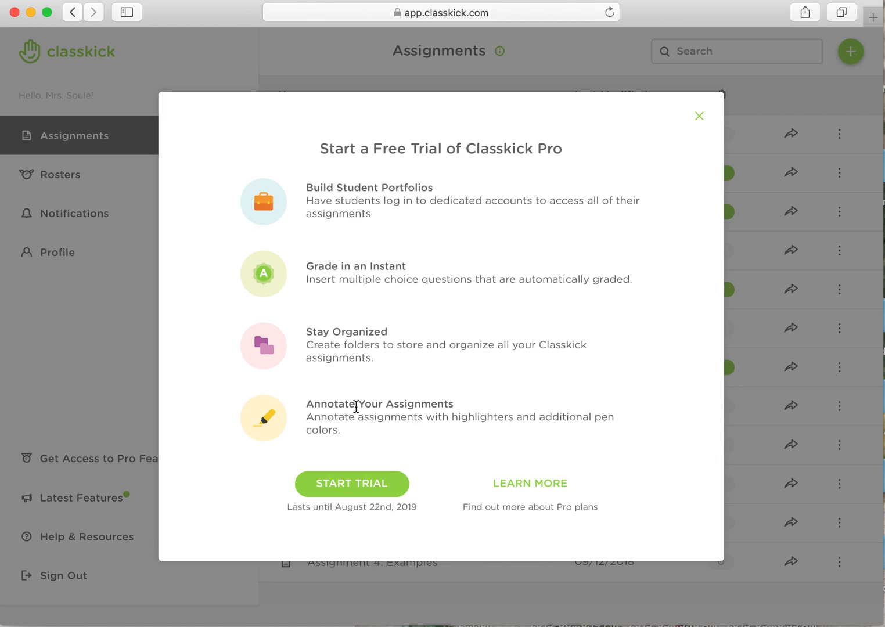
Dismiss the Classkick Pro trial offer and review the options for adding rosters and for creating assignments.
{"action": "left_click", "coordinate": [697, 118]}
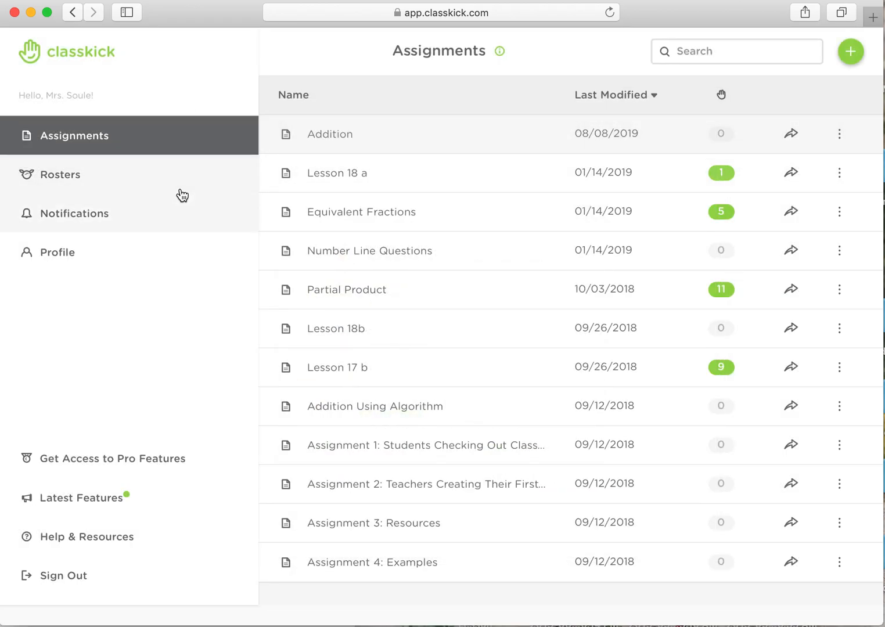
{"action": "left_click", "coordinate": [181, 194]}
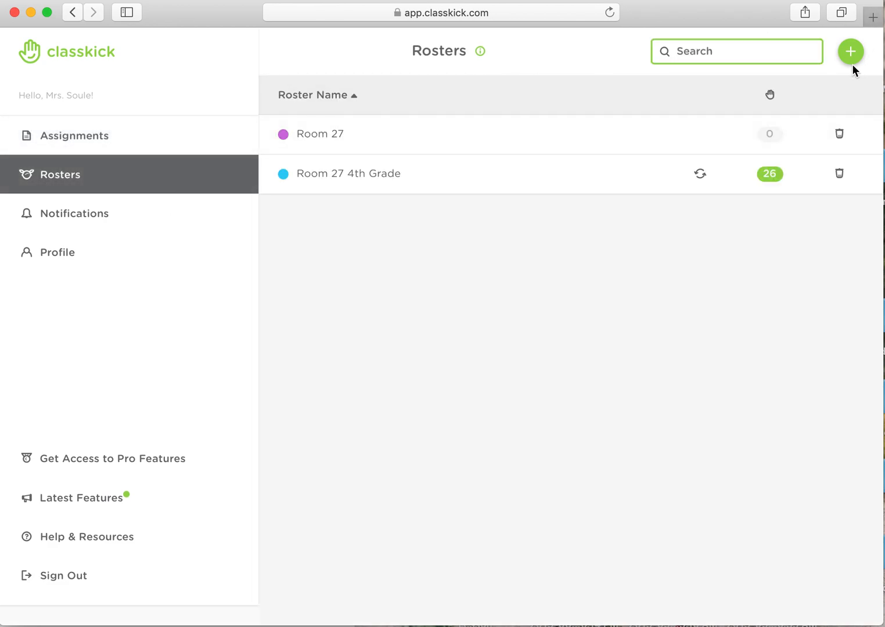
{"action": "left_click", "coordinate": [852, 58]}
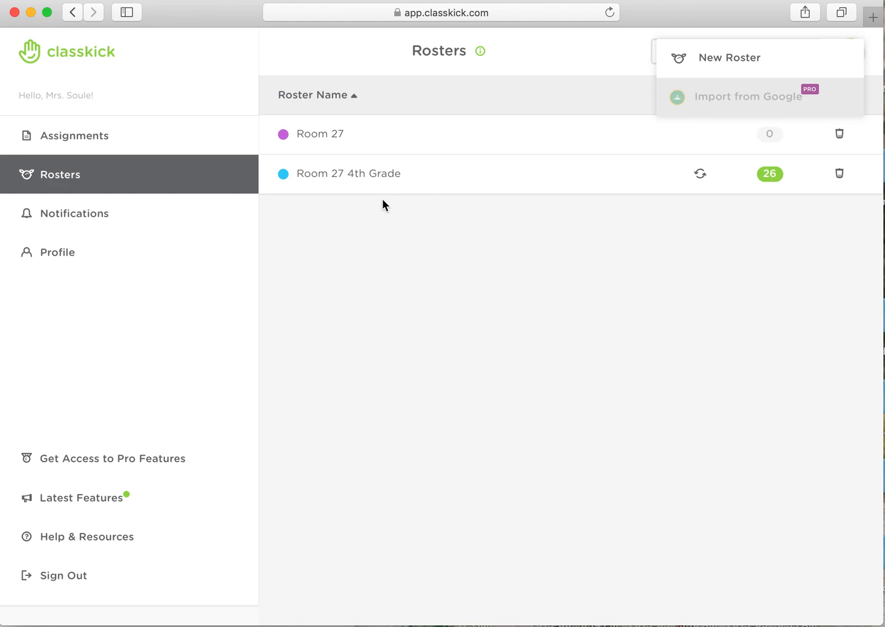
{"action": "left_click", "coordinate": [86, 140]}
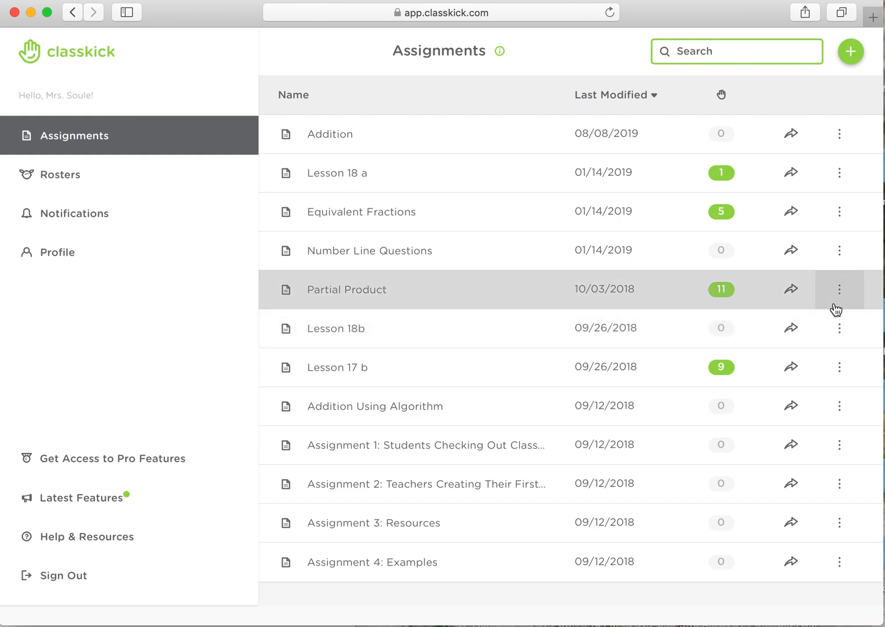
{"action": "left_click", "coordinate": [851, 51]}
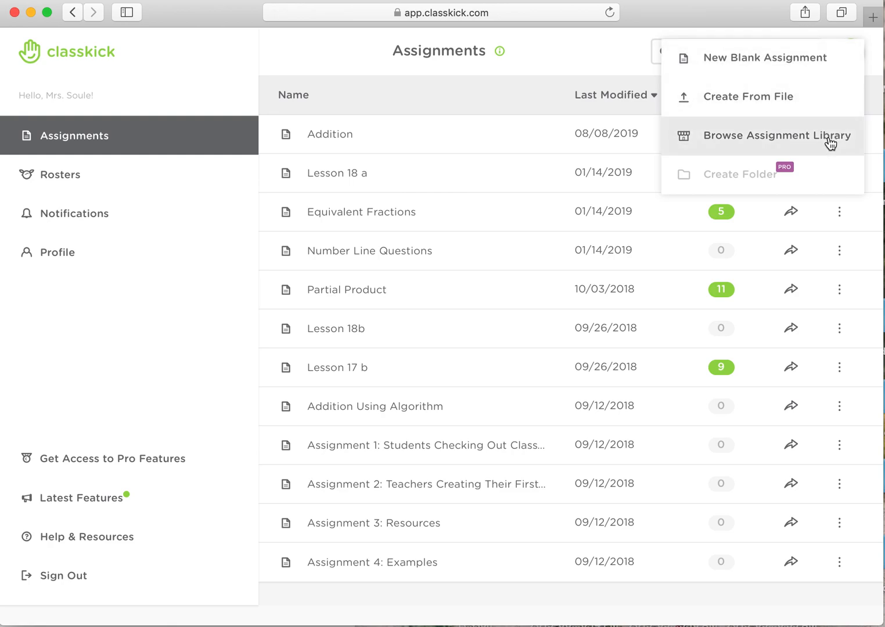
Add a text box reading "information" beside the question on slide 1 of the Addition assignment.
{"action": "left_click", "coordinate": [442, 138]}
{"action": "left_click", "coordinate": [441, 138]}
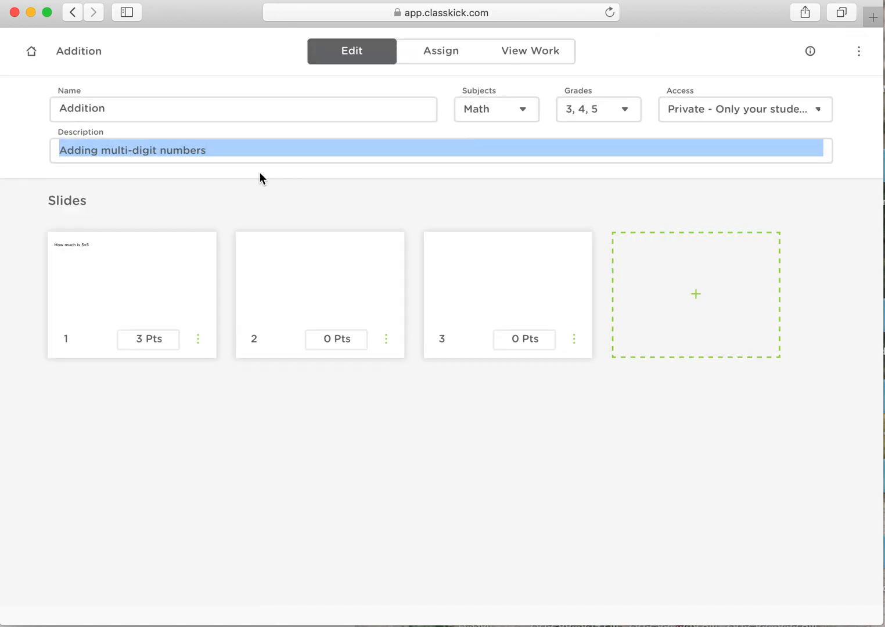
{"action": "left_click", "coordinate": [145, 314]}
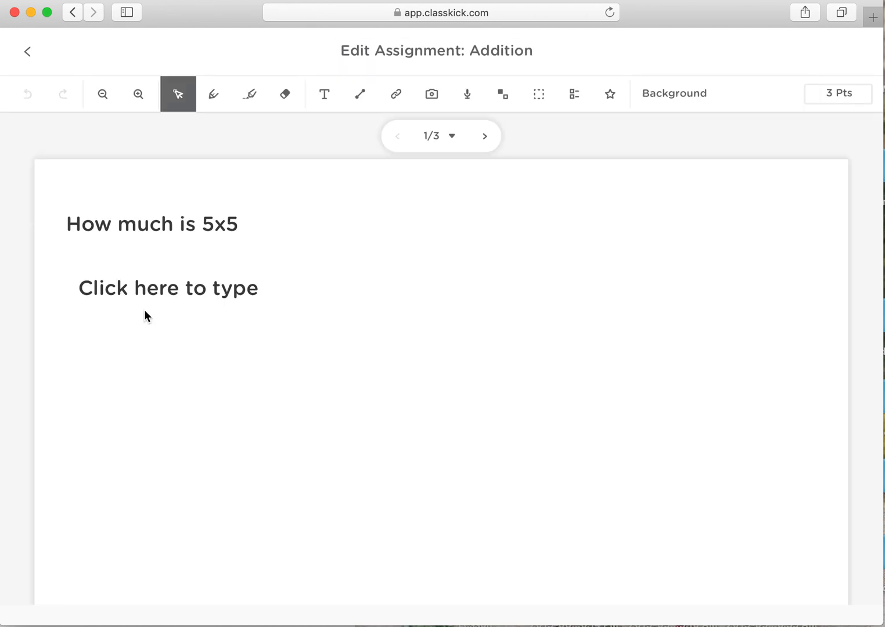
{"action": "left_click", "coordinate": [325, 96]}
{"action": "left_click_drag", "start_coordinate": [288, 220], "coordinate": [587, 302]}
{"action": "type", "text": "information"}
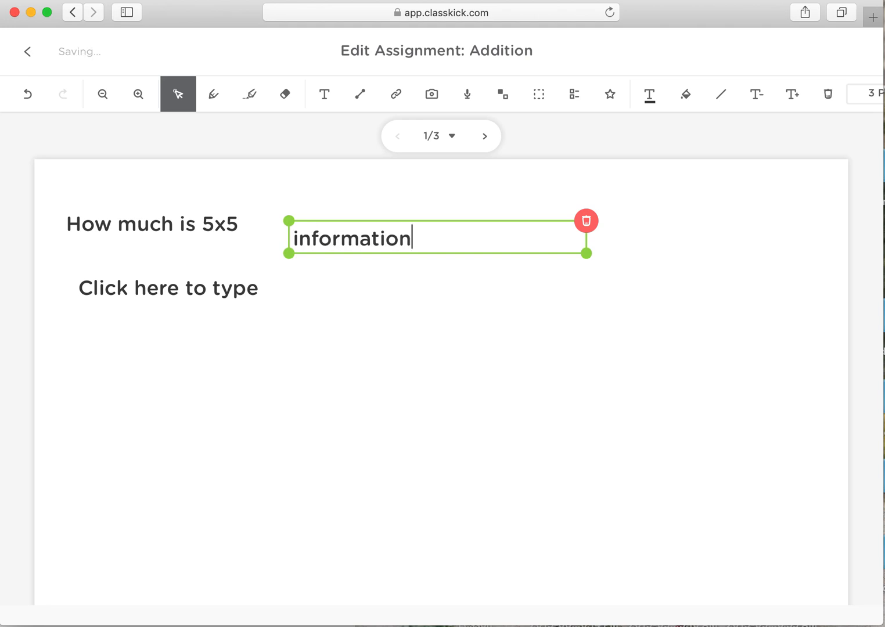
{"action": "left_click", "coordinate": [406, 349]}
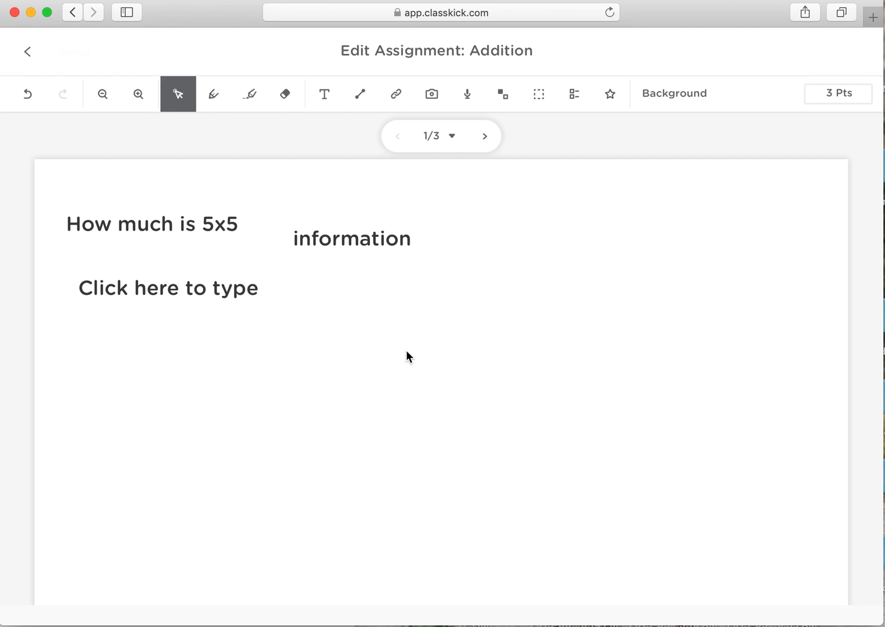
Examine the URL or video link form, the fillable answer box under the question and the slide's points setting.
{"action": "left_click", "coordinate": [405, 100]}
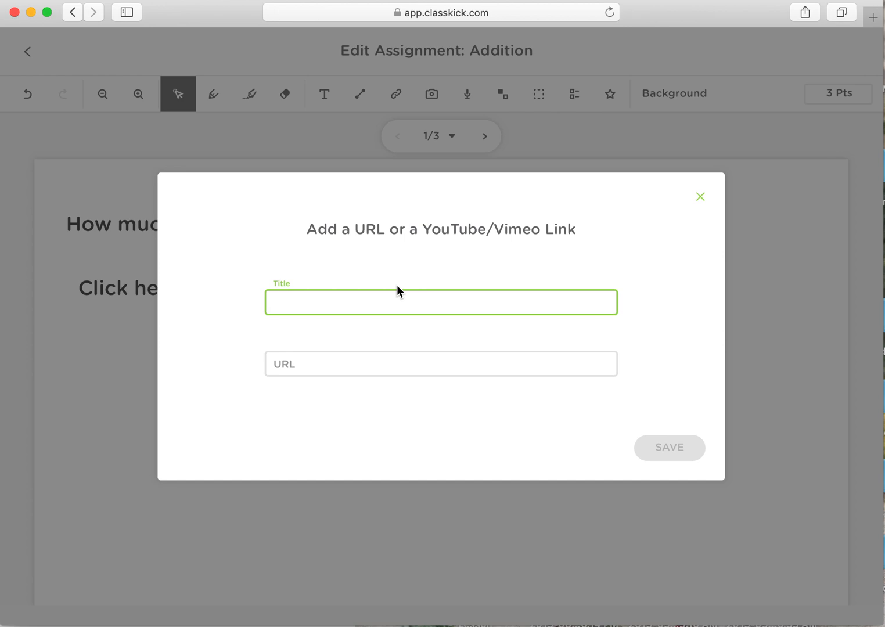
{"action": "left_click", "coordinate": [710, 198]}
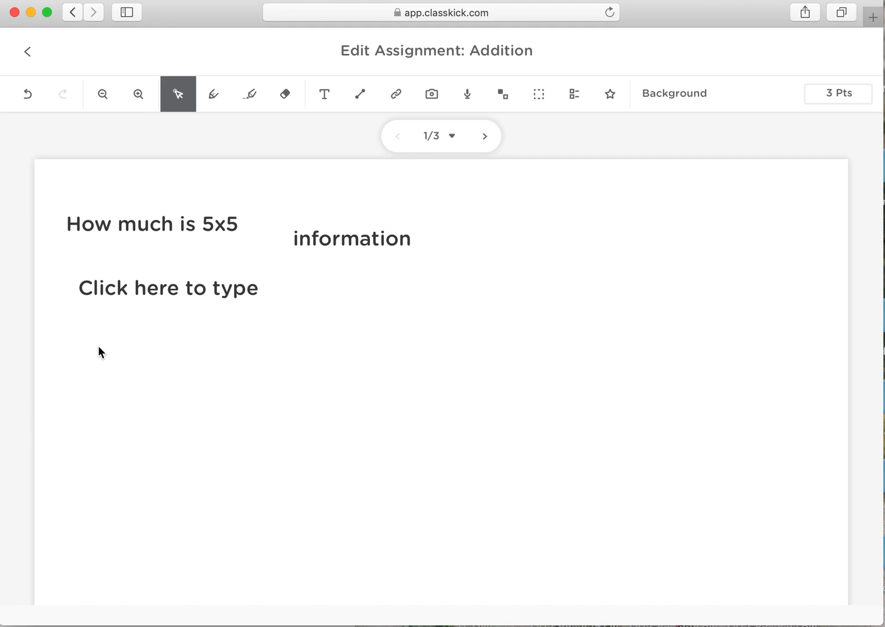
{"action": "left_click", "coordinate": [139, 279]}
{"action": "left_click", "coordinate": [140, 277]}
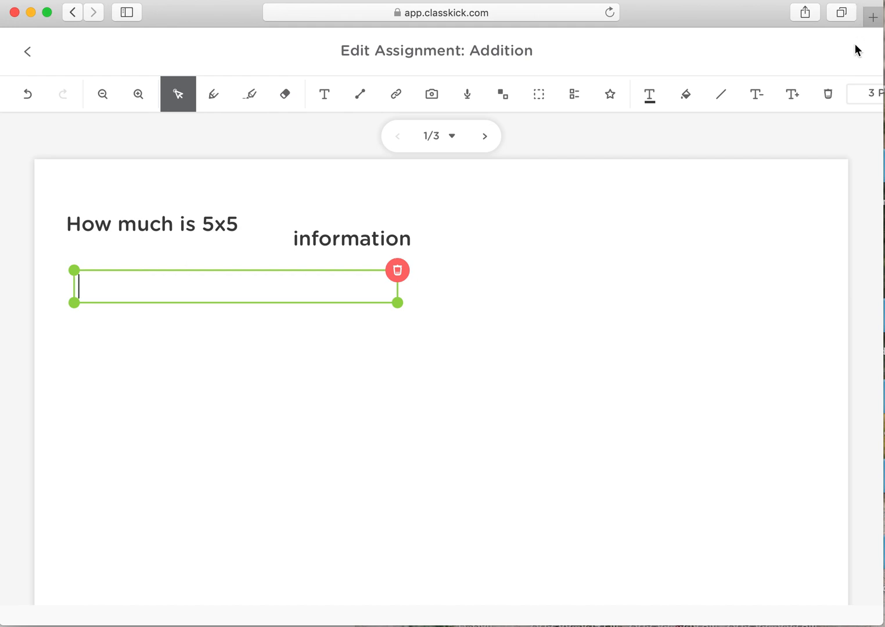
{"action": "left_click", "coordinate": [869, 100]}
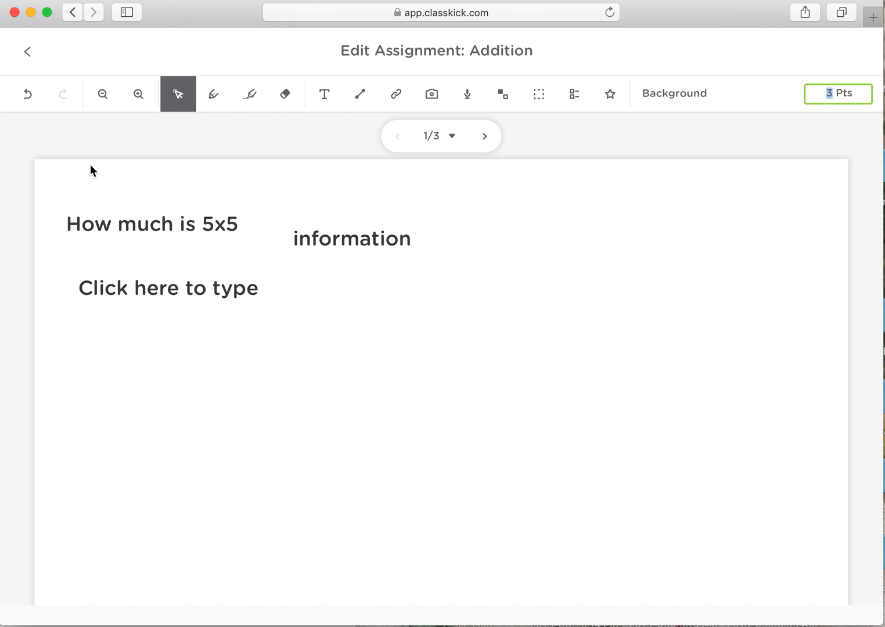
Assign the Room 27 roster to the Addition assignment and view its class code and shareable login link.
{"action": "left_click", "coordinate": [27, 53]}
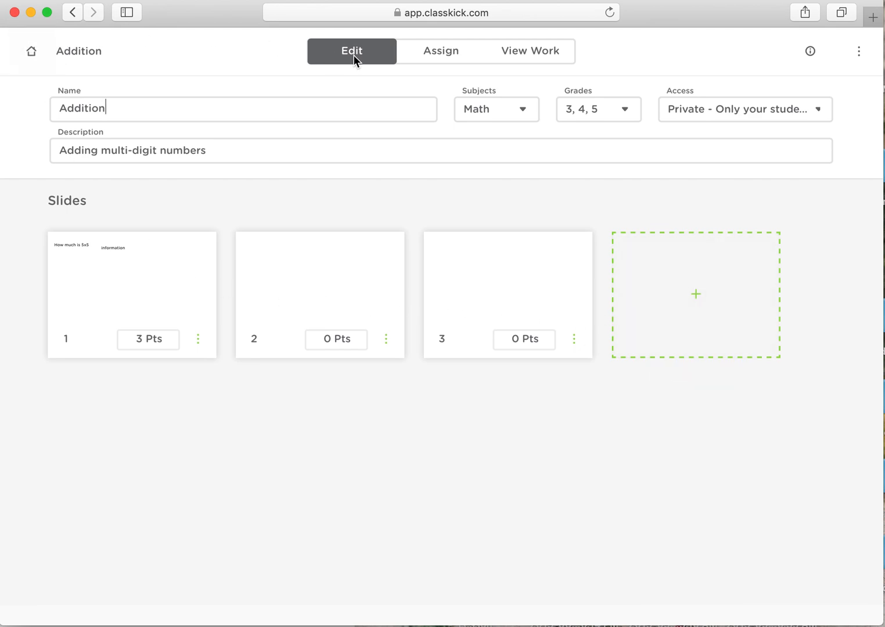
{"action": "left_click", "coordinate": [411, 53]}
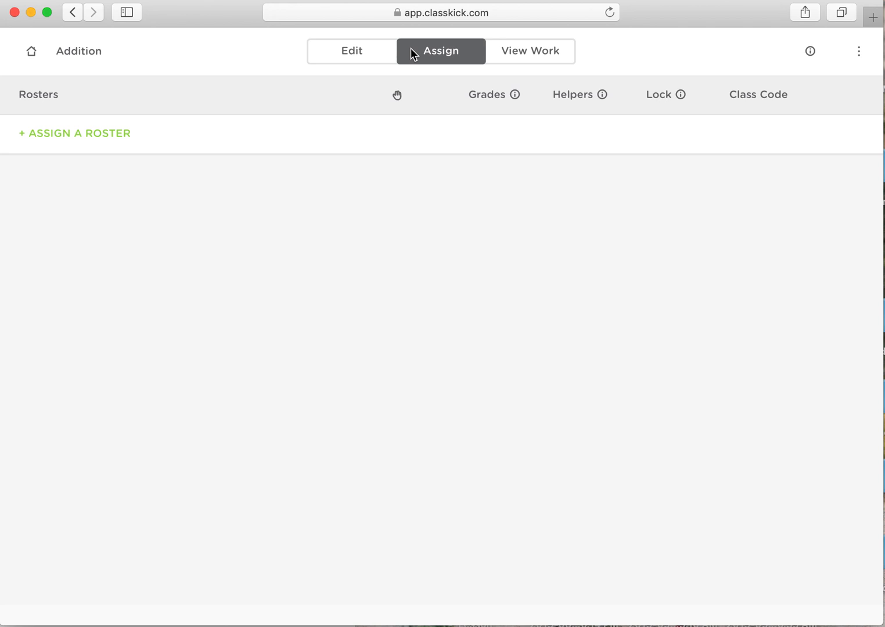
{"action": "left_click", "coordinate": [101, 133]}
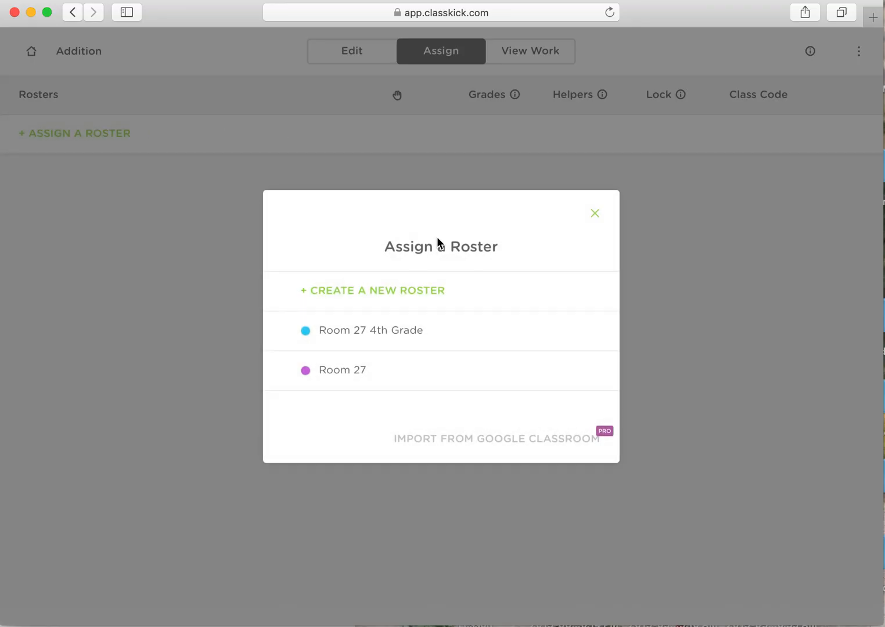
{"action": "left_click", "coordinate": [434, 388]}
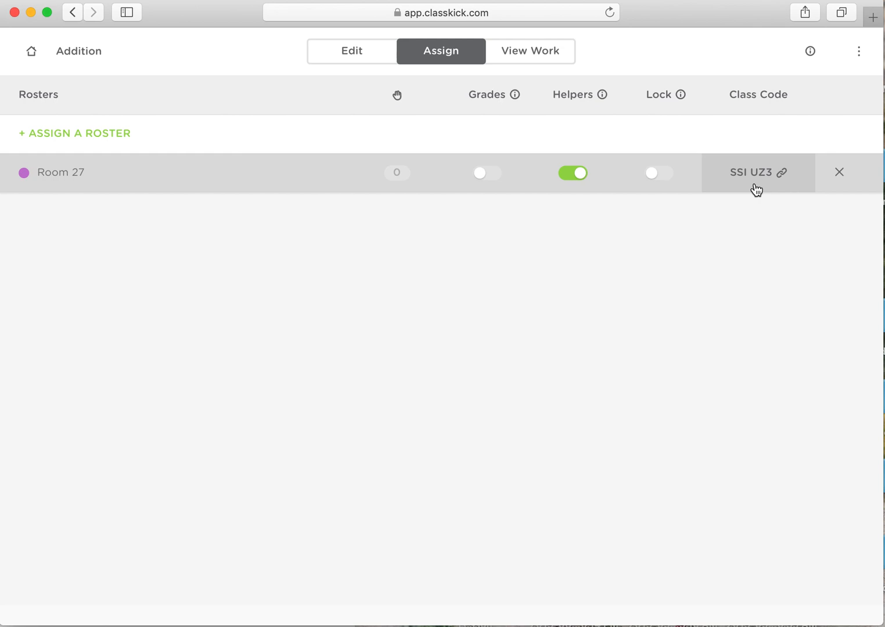
{"action": "left_click", "coordinate": [780, 177]}
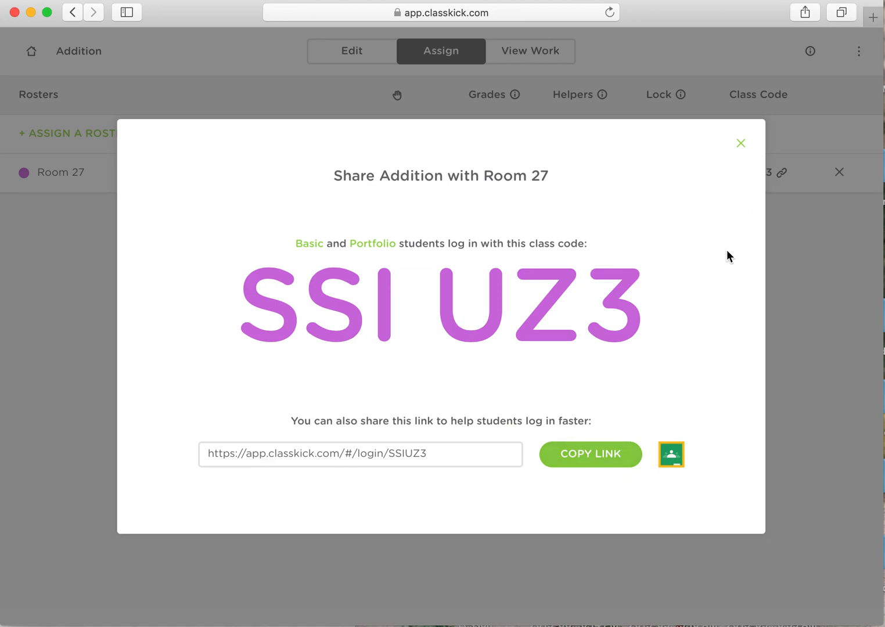
{"action": "left_click", "coordinate": [750, 142]}
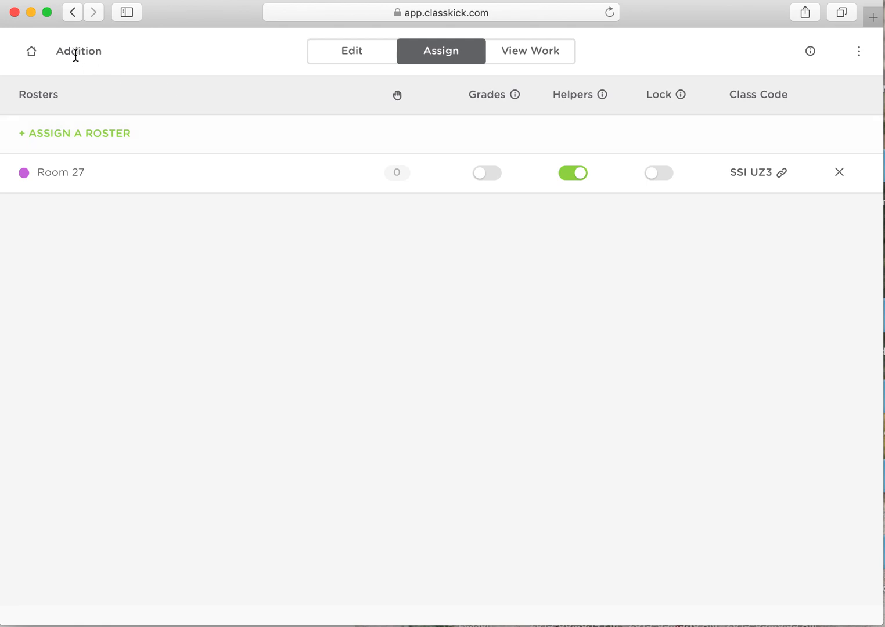
Look at the Lesson 17 b assignment and return to the assignments list.
{"action": "left_click", "coordinate": [32, 53]}
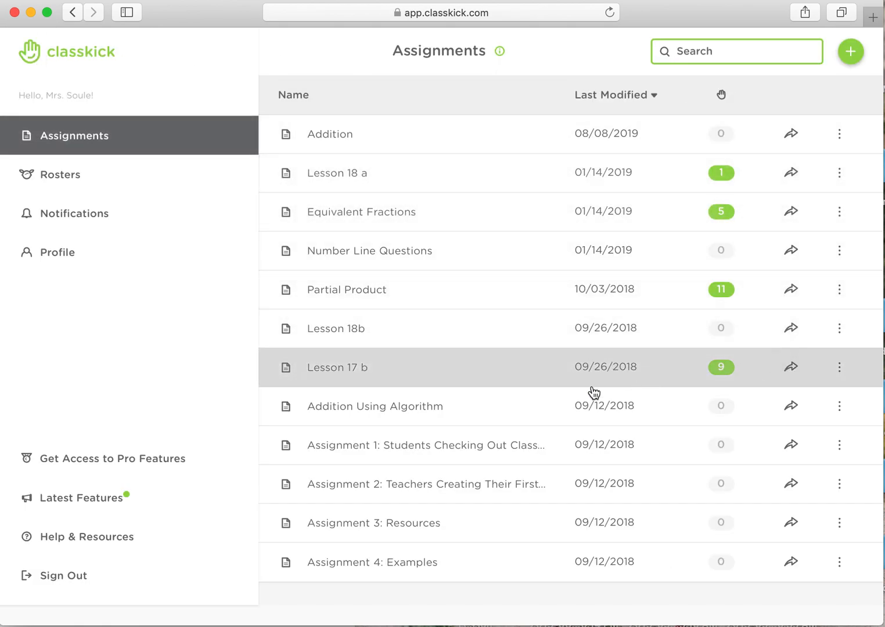
{"action": "left_click", "coordinate": [363, 367]}
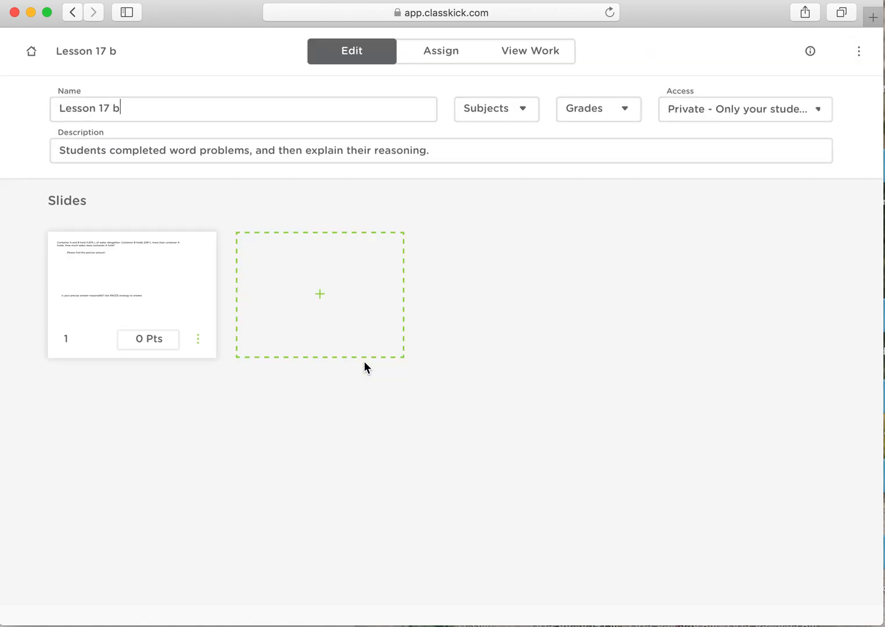
{"action": "left_click", "coordinate": [34, 53]}
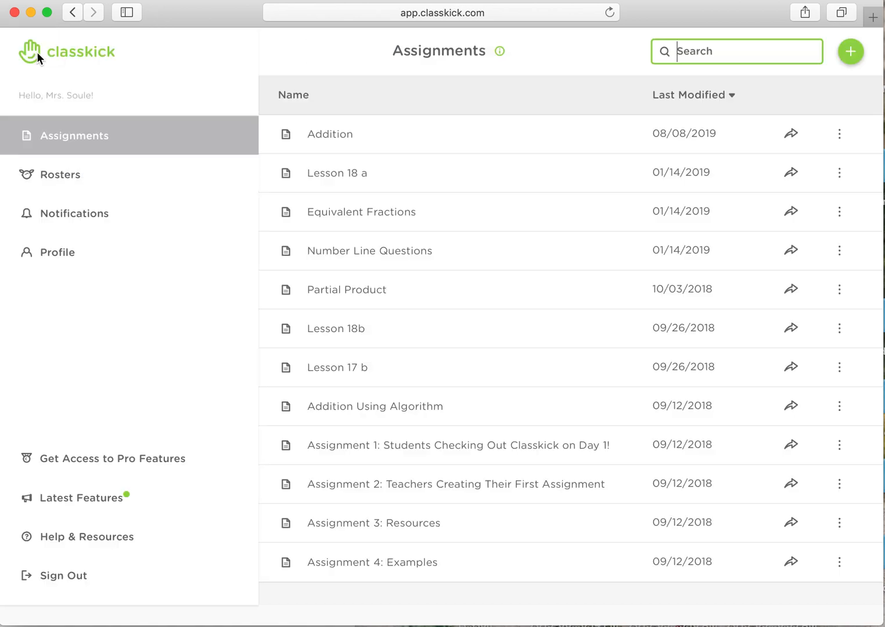
Preview the Partial Product How-To video linked on slide 1 of the Partial Product assignment, pause it and return to Classkick.
{"action": "left_click", "coordinate": [615, 298]}
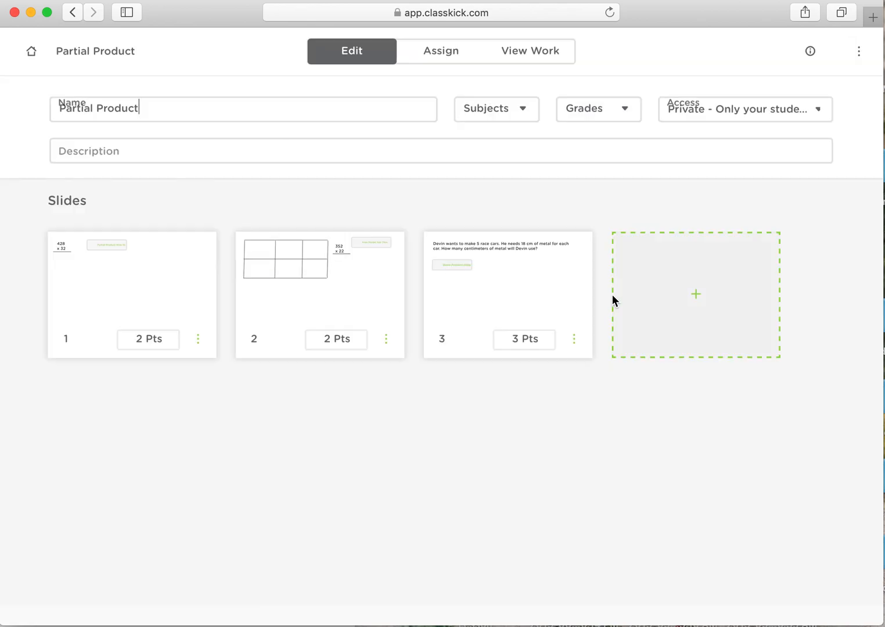
{"action": "left_click", "coordinate": [164, 286]}
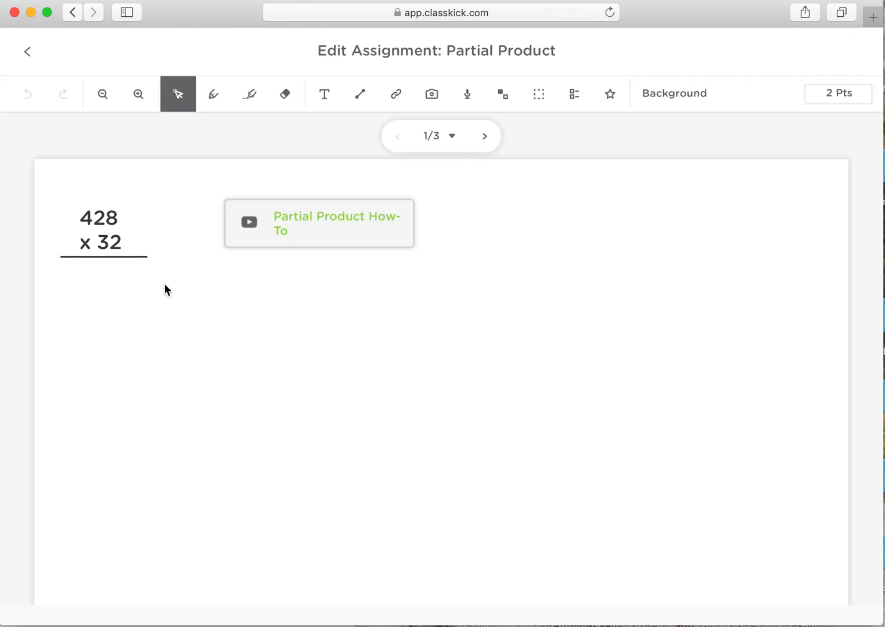
{"action": "left_click", "coordinate": [262, 230]}
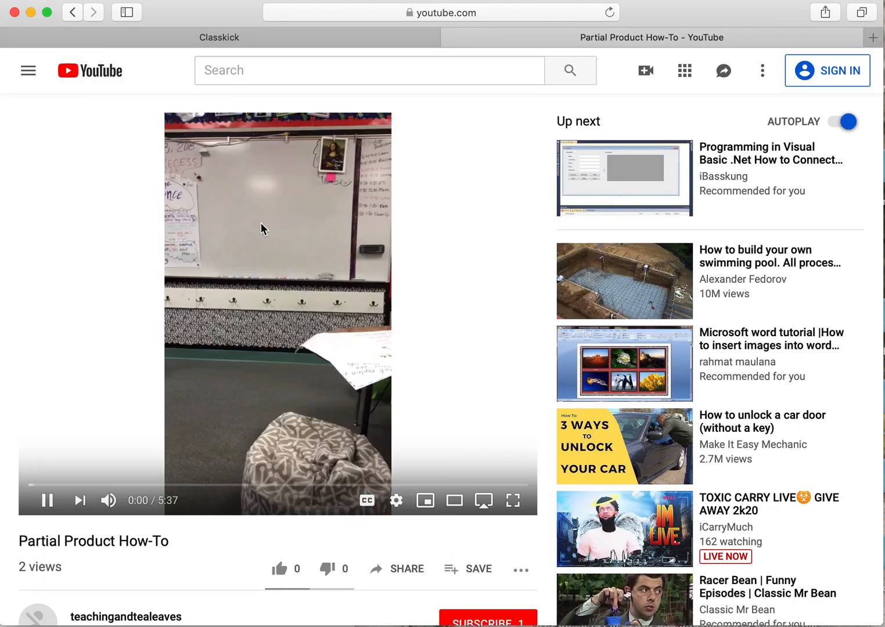
{"action": "left_click", "coordinate": [48, 502]}
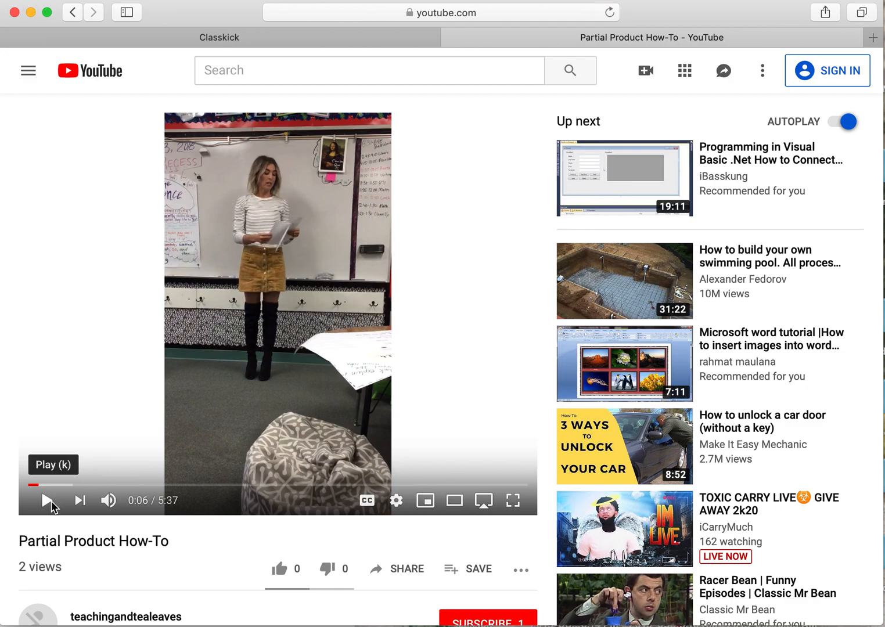
{"action": "left_click", "coordinate": [366, 38]}
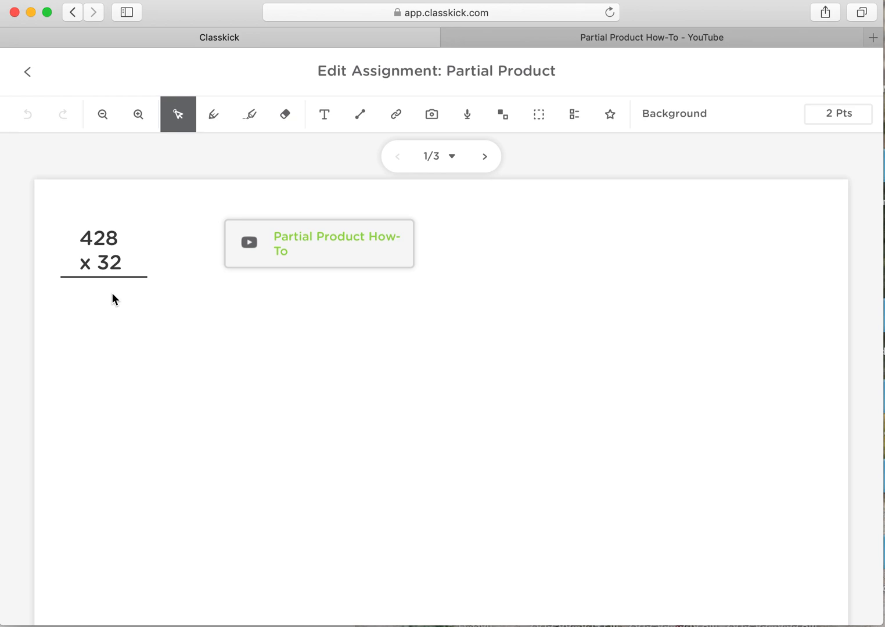
Leave the slide editor and open the student work overview for the Partial Product assignment.
{"action": "left_click", "coordinate": [38, 87]}
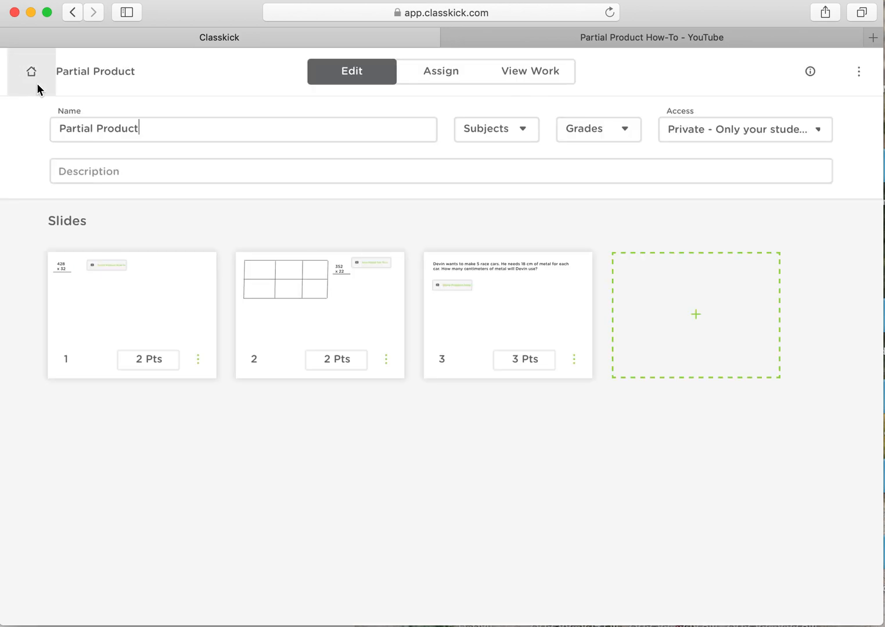
{"action": "left_click", "coordinate": [35, 81]}
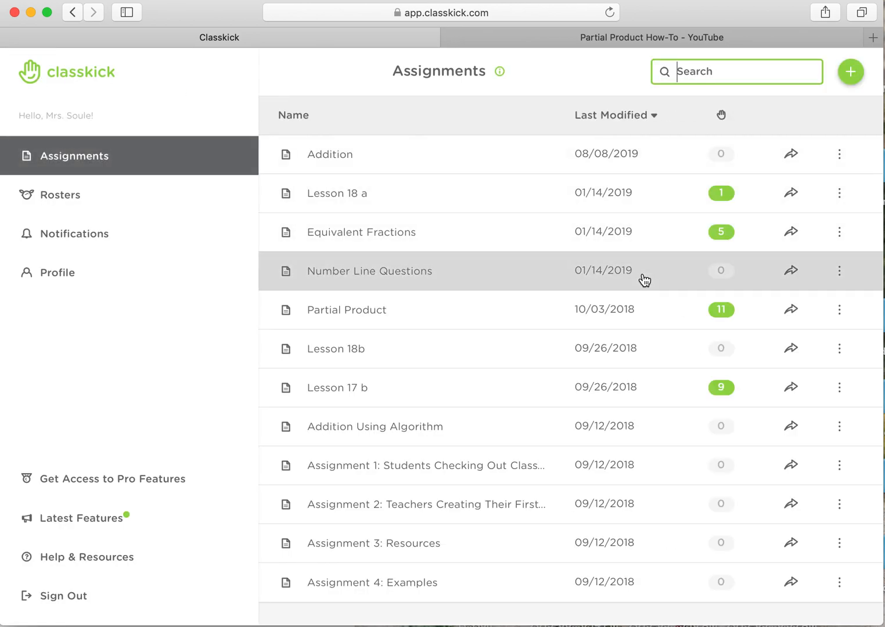
{"action": "left_click", "coordinate": [839, 310]}
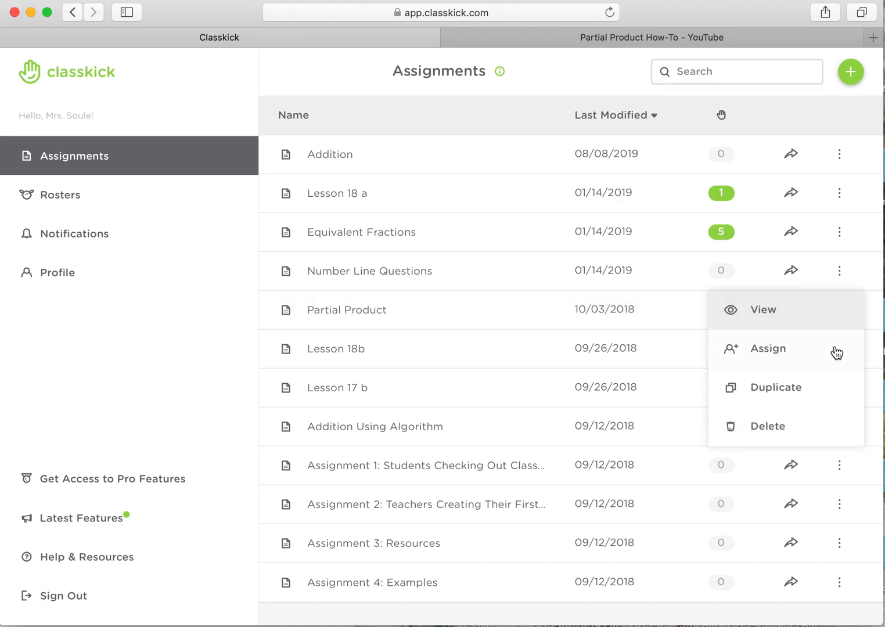
{"action": "left_click", "coordinate": [825, 316]}
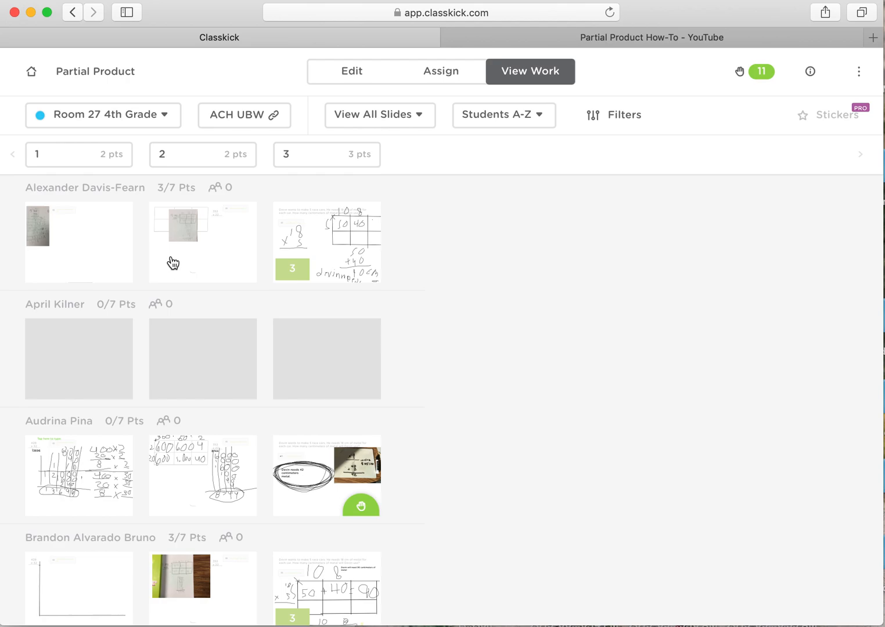
Browse the Room 27 4th Grade students' work and examine a slide 1 submission graded 2 / 2 points.
{"action": "scroll", "coordinate": [178, 269], "scroll_direction": "down", "scroll_amount": 10}
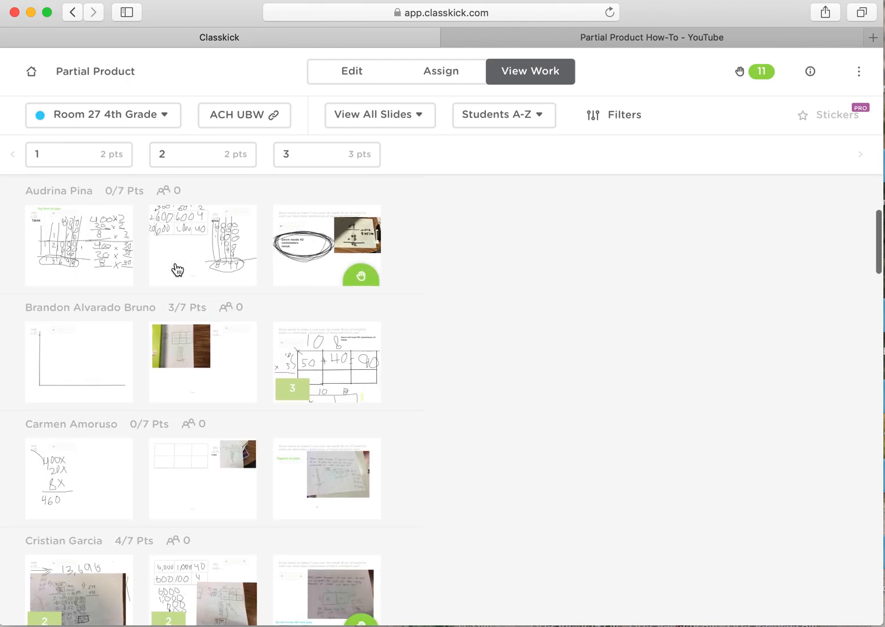
{"action": "scroll", "coordinate": [177, 269], "scroll_direction": "down", "scroll_amount": 3}
{"action": "scroll", "coordinate": [174, 266], "scroll_direction": "up", "scroll_amount": 4}
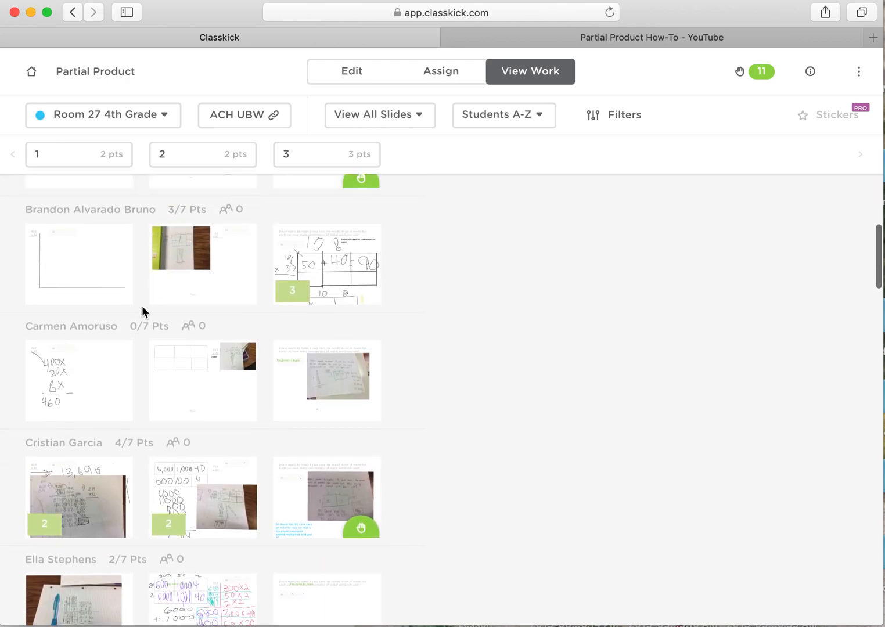
{"action": "left_click", "coordinate": [81, 523]}
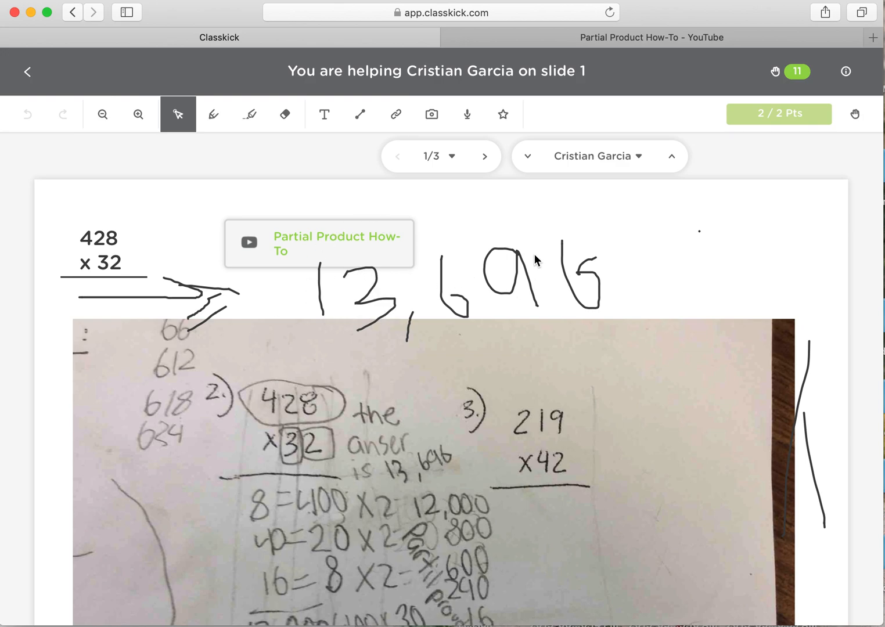
{"action": "scroll", "coordinate": [534, 254], "scroll_direction": "down", "scroll_amount": 5}
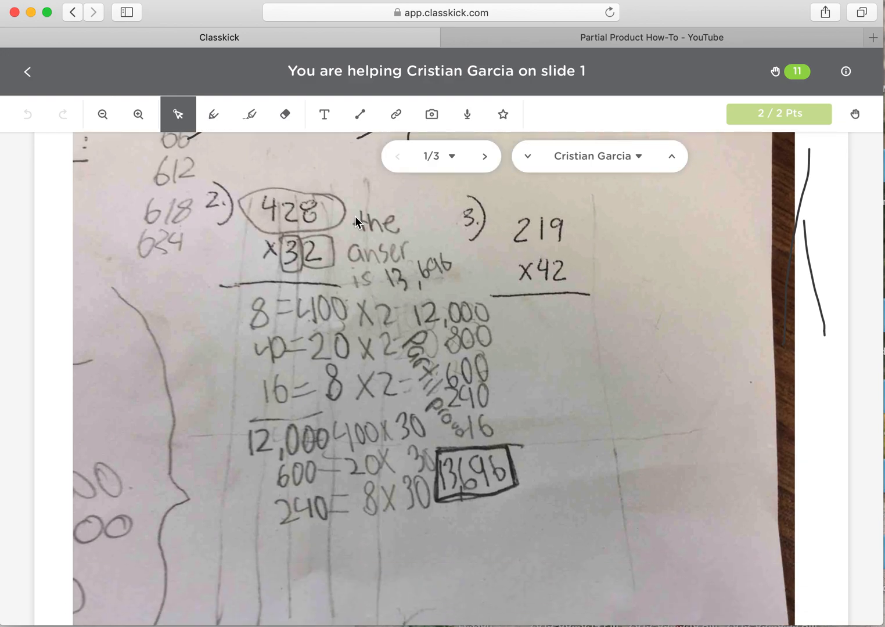
Examine the handwritten partial-product work on the open slide 1 submission and return to the student work overview.
{"action": "scroll", "coordinate": [348, 254], "scroll_direction": "down", "scroll_amount": 3}
{"action": "scroll", "coordinate": [347, 253], "scroll_direction": "down", "scroll_amount": 2}
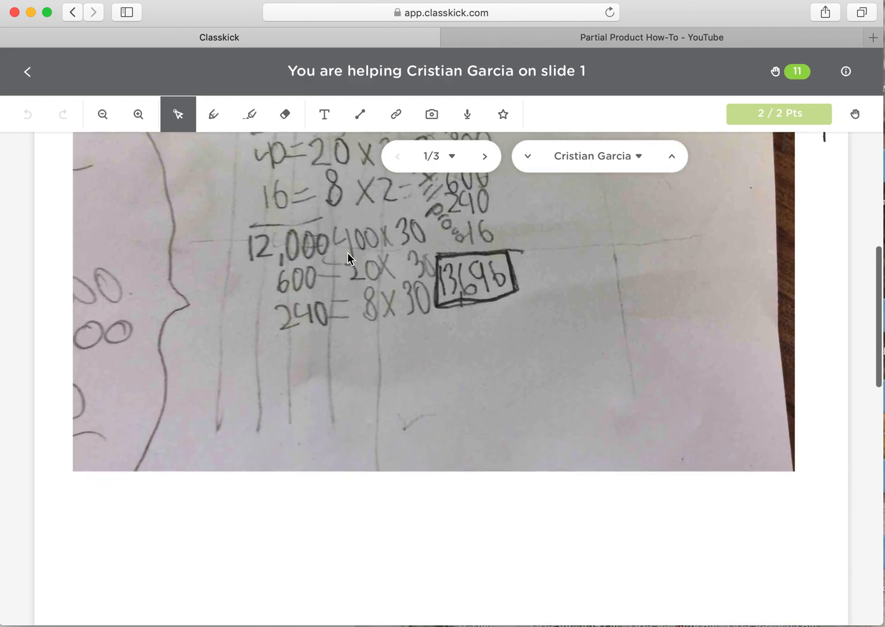
{"action": "scroll", "coordinate": [347, 252], "scroll_direction": "up", "scroll_amount": 10}
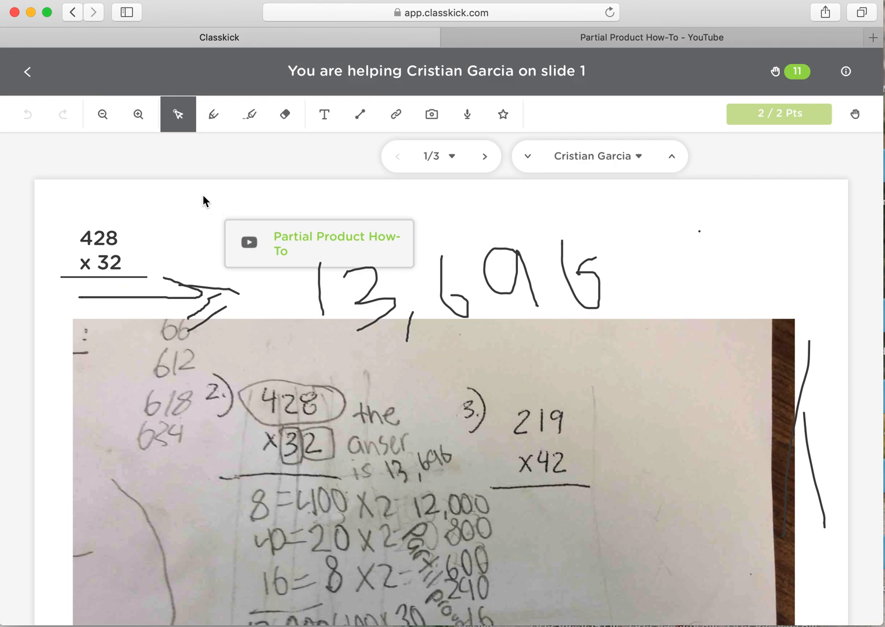
{"action": "left_click", "coordinate": [23, 71]}
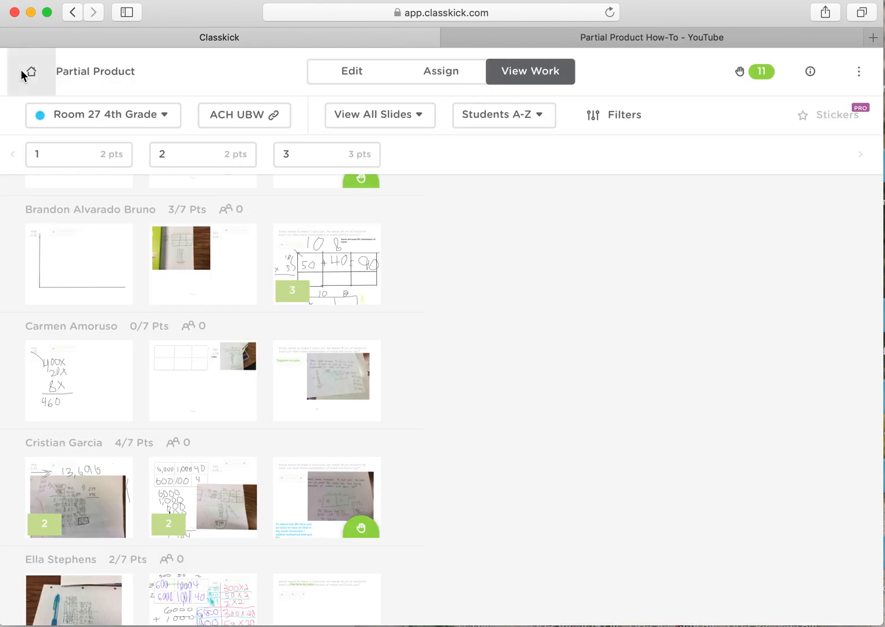
View the raised-hand slide 3 submission about Devin's race cars, show its hand-raise requests and return to the overview.
{"action": "scroll", "coordinate": [200, 370], "scroll_direction": "up", "scroll_amount": 5}
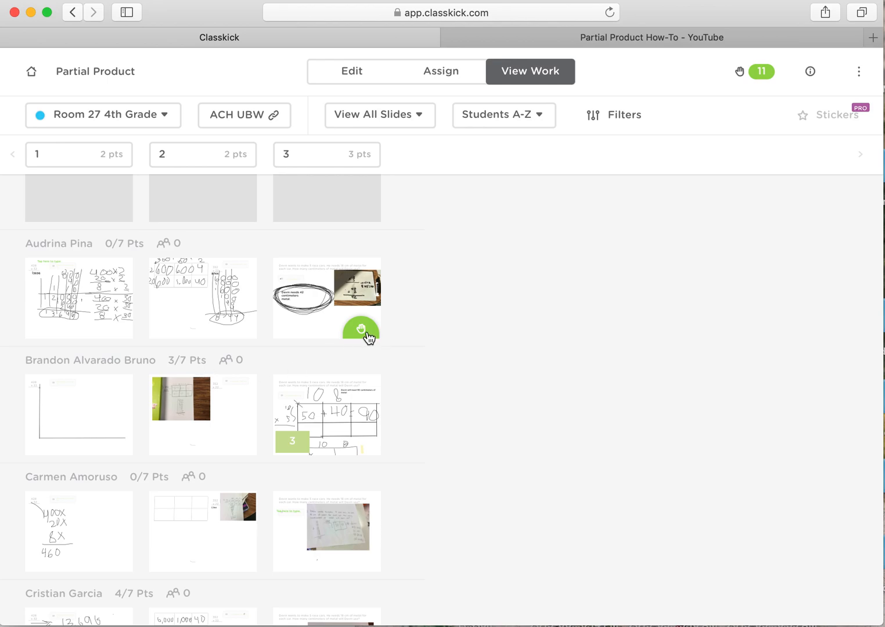
{"action": "left_click", "coordinate": [361, 330]}
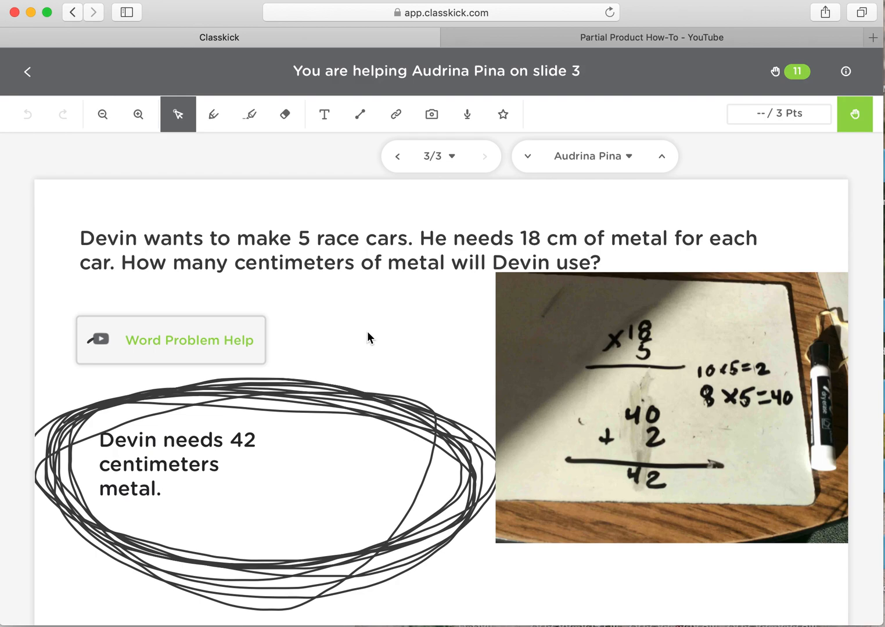
{"action": "left_click", "coordinate": [853, 115]}
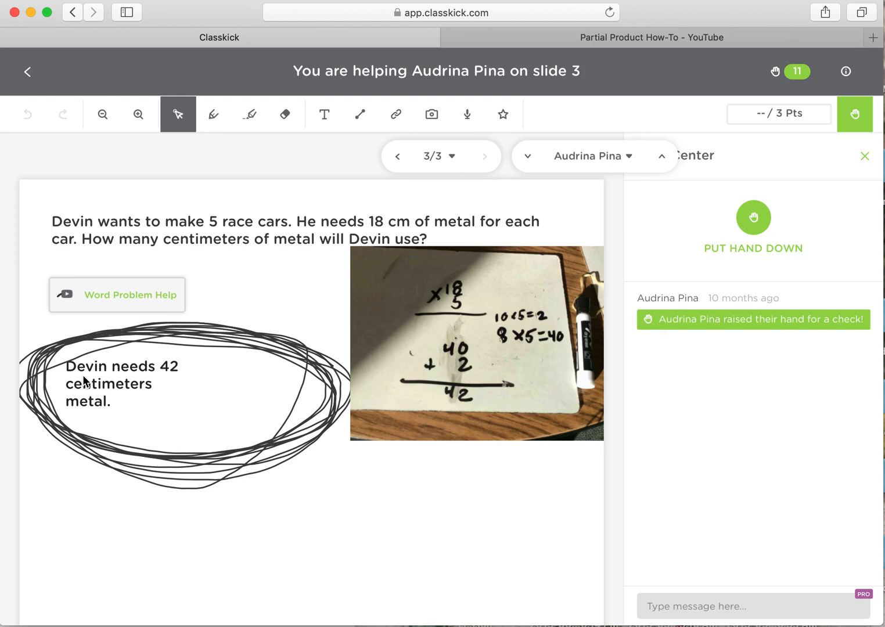
{"action": "left_click", "coordinate": [28, 78]}
Browse the student rows and open the colourful handwritten slide 2 submission for 352 x 22.
{"action": "scroll", "coordinate": [178, 330], "scroll_direction": "up", "scroll_amount": 3}
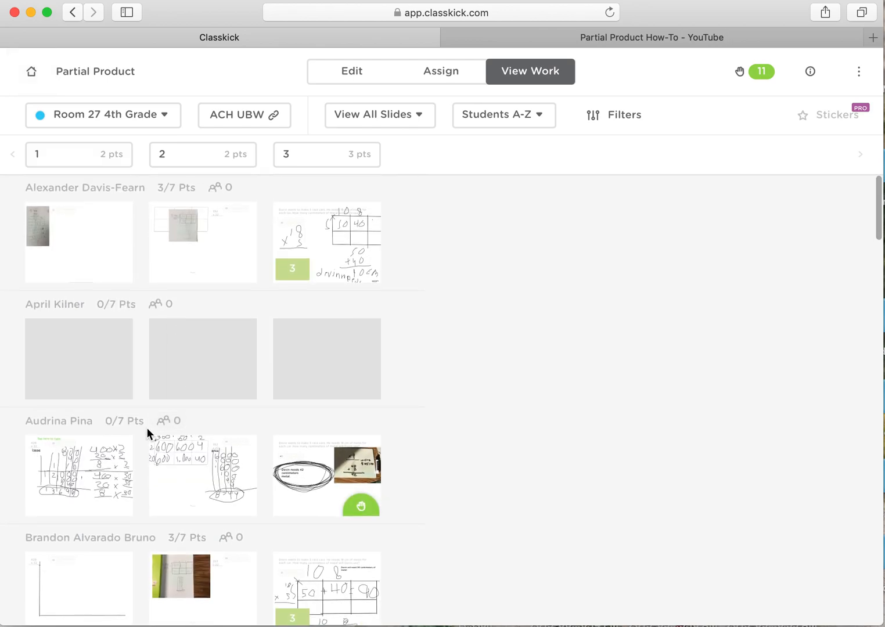
{"action": "scroll", "coordinate": [110, 474], "scroll_direction": "down", "scroll_amount": 5}
{"action": "scroll", "coordinate": [110, 474], "scroll_direction": "down", "scroll_amount": 2}
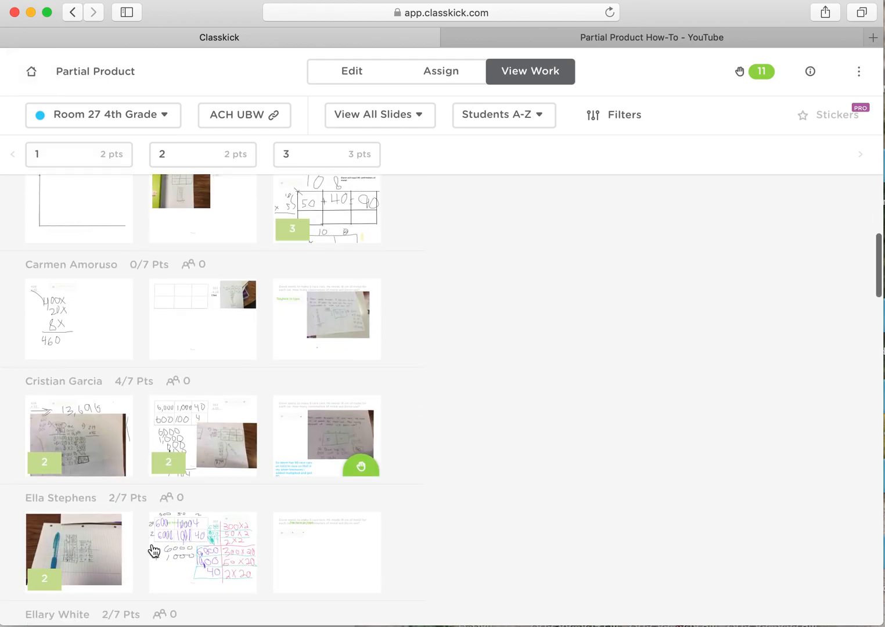
{"action": "left_click", "coordinate": [167, 568]}
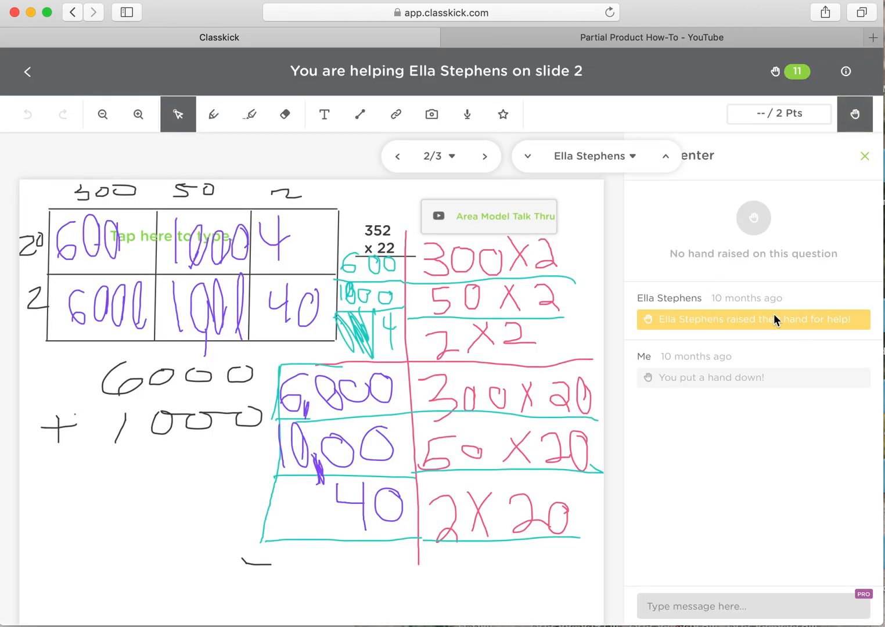
Try to write the student a chat message, dismiss the Classkick Pro offer and return to the work overview.
{"action": "left_click", "coordinate": [676, 608]}
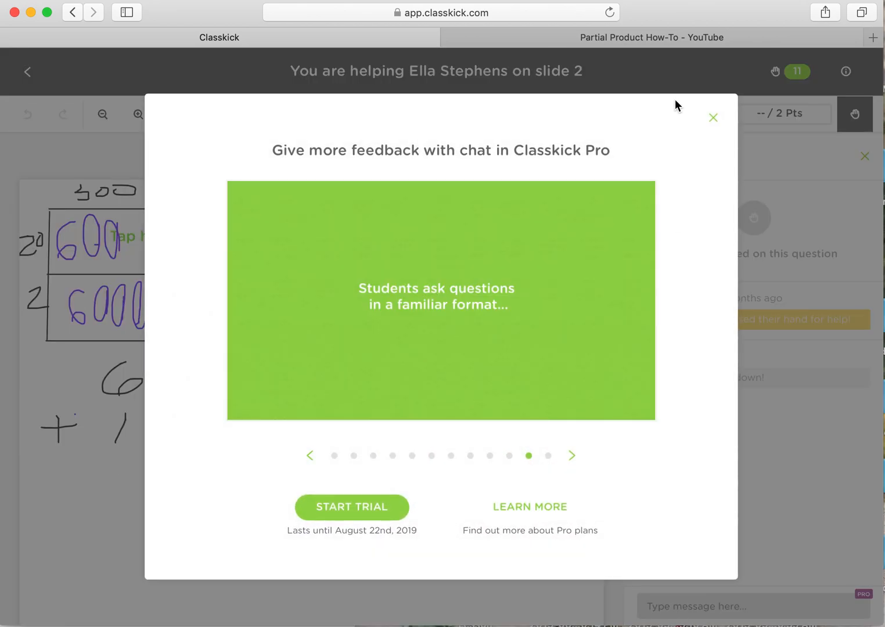
{"action": "left_click", "coordinate": [713, 118]}
{"action": "left_click", "coordinate": [714, 605]}
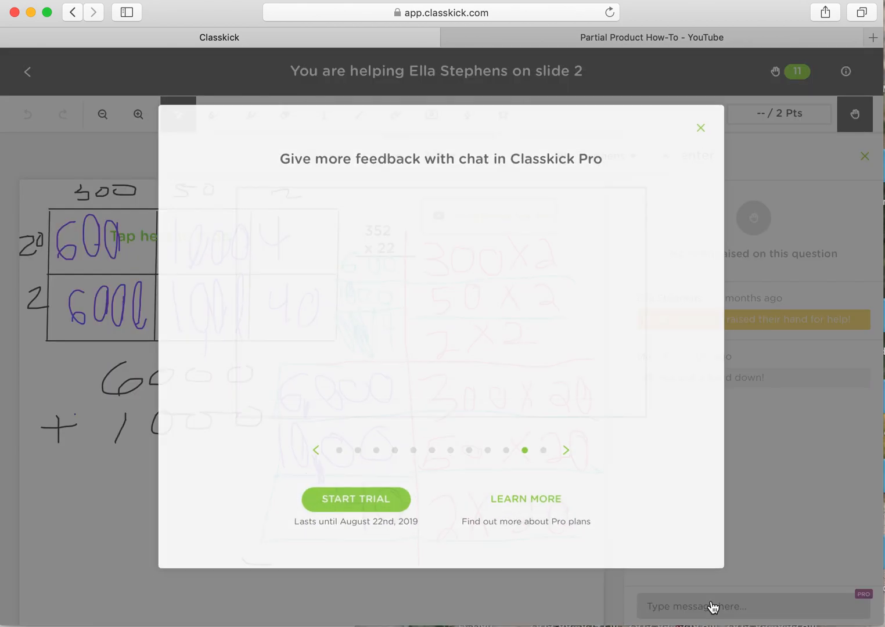
{"action": "left_click", "coordinate": [726, 129]}
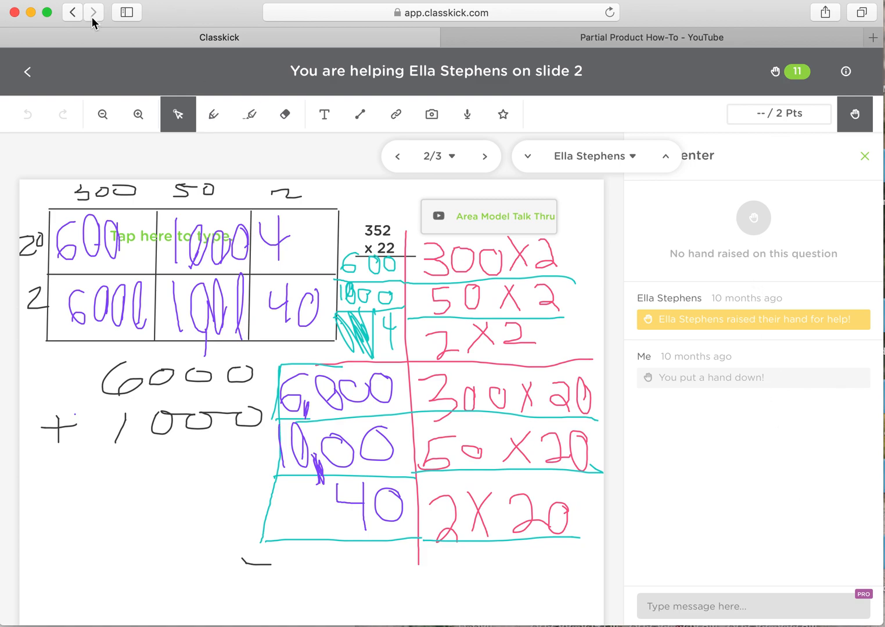
{"action": "left_click", "coordinate": [35, 79]}
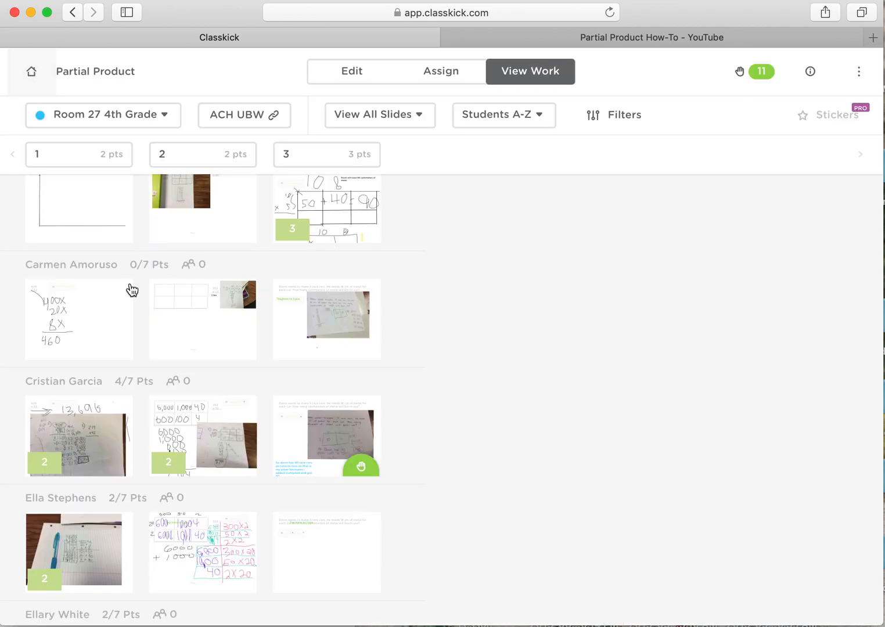
Browse the other students' graded slides and raised hands in the Partial Product overview and return to the first student.
{"action": "scroll", "coordinate": [133, 302], "scroll_direction": "down", "scroll_amount": 3}
{"action": "scroll", "coordinate": [134, 305], "scroll_direction": "down", "scroll_amount": 10}
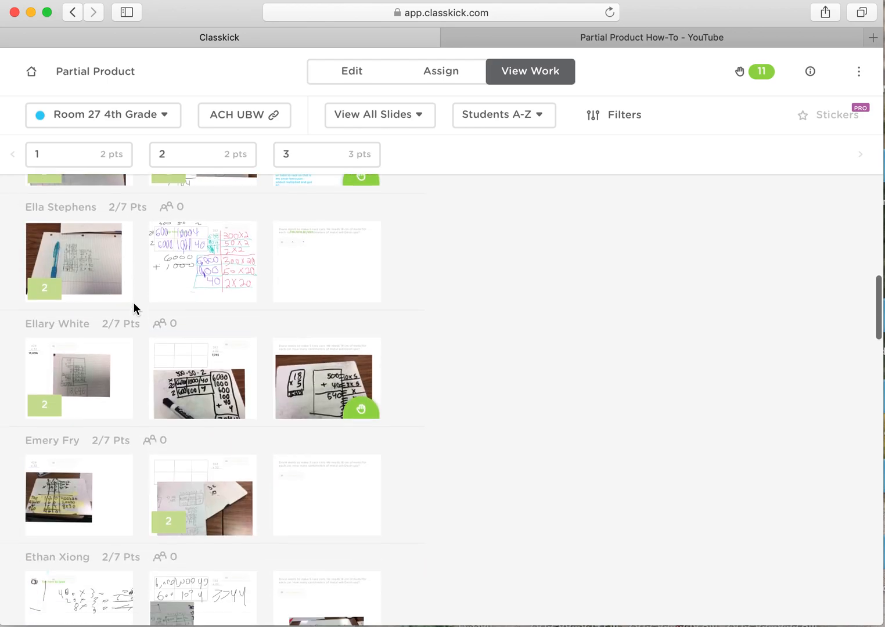
{"action": "scroll", "coordinate": [133, 302], "scroll_direction": "down", "scroll_amount": 5}
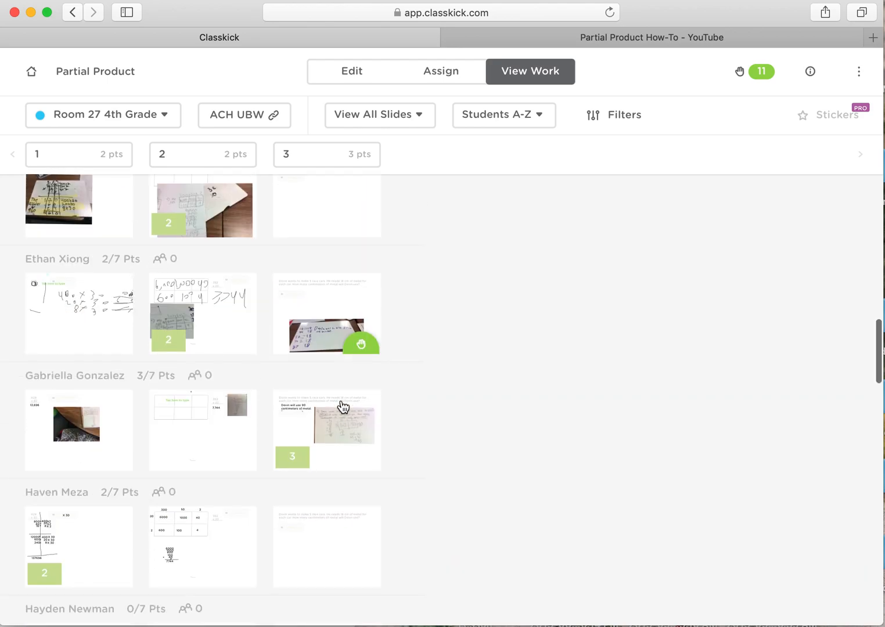
{"action": "scroll", "coordinate": [265, 506], "scroll_direction": "down", "scroll_amount": 4}
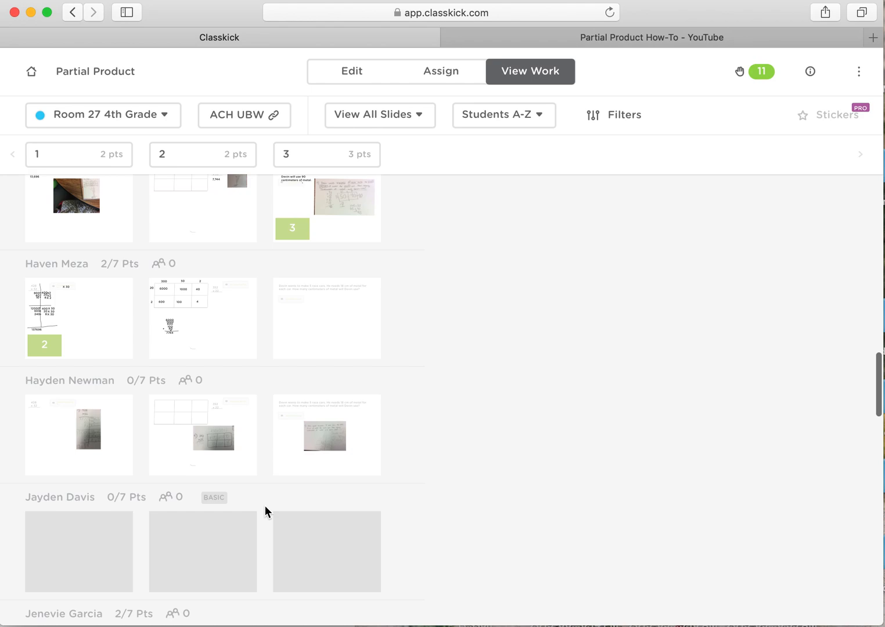
{"action": "scroll", "coordinate": [265, 506], "scroll_direction": "up", "scroll_amount": 15}
{"action": "scroll", "coordinate": [264, 506], "scroll_direction": "up", "scroll_amount": 15}
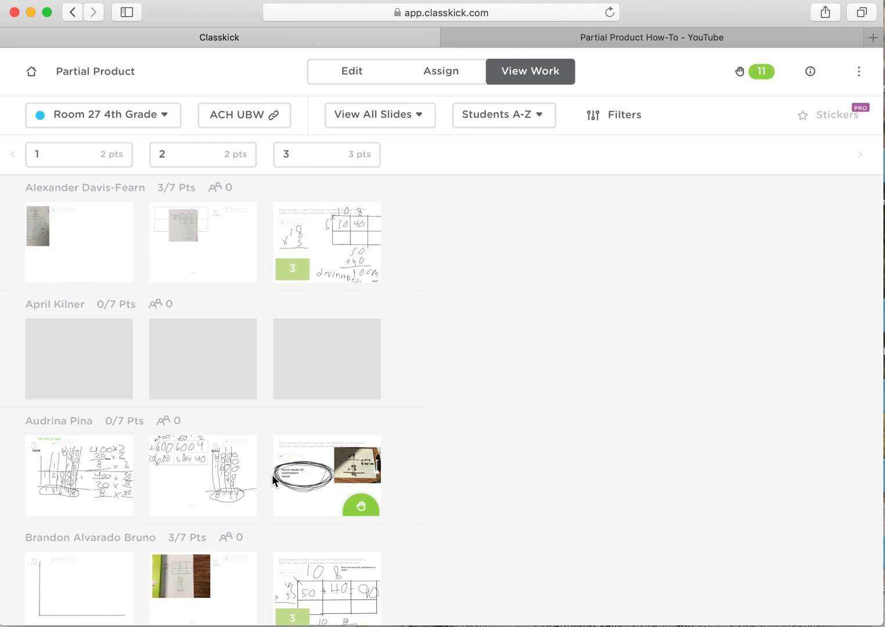
View the first listed student's slide 2 submission for 352 x 22 and return to the student work overview.
{"action": "scroll", "coordinate": [159, 407], "scroll_direction": "down", "scroll_amount": 1}
{"action": "scroll", "coordinate": [158, 407], "scroll_direction": "down", "scroll_amount": 5}
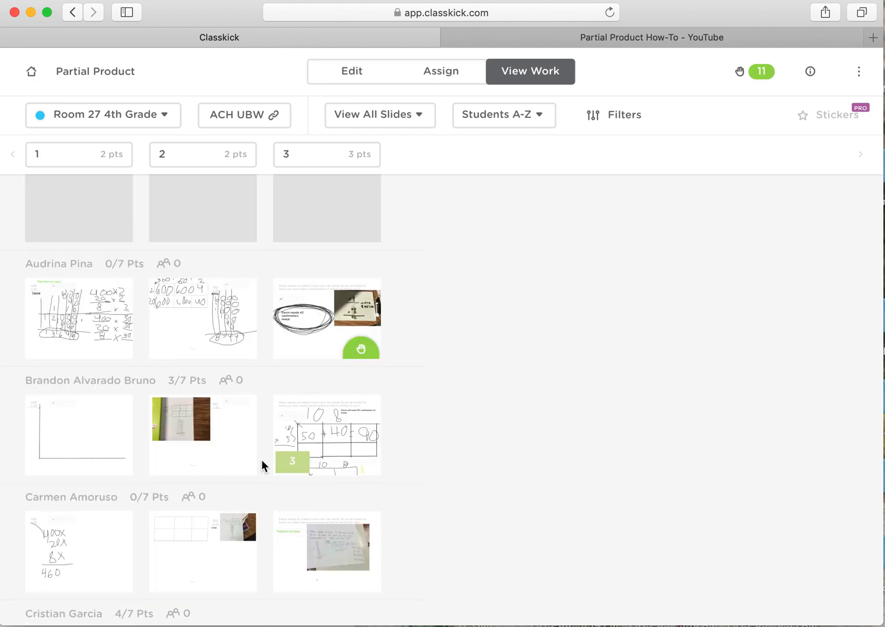
{"action": "scroll", "coordinate": [257, 511], "scroll_direction": "up", "scroll_amount": 6}
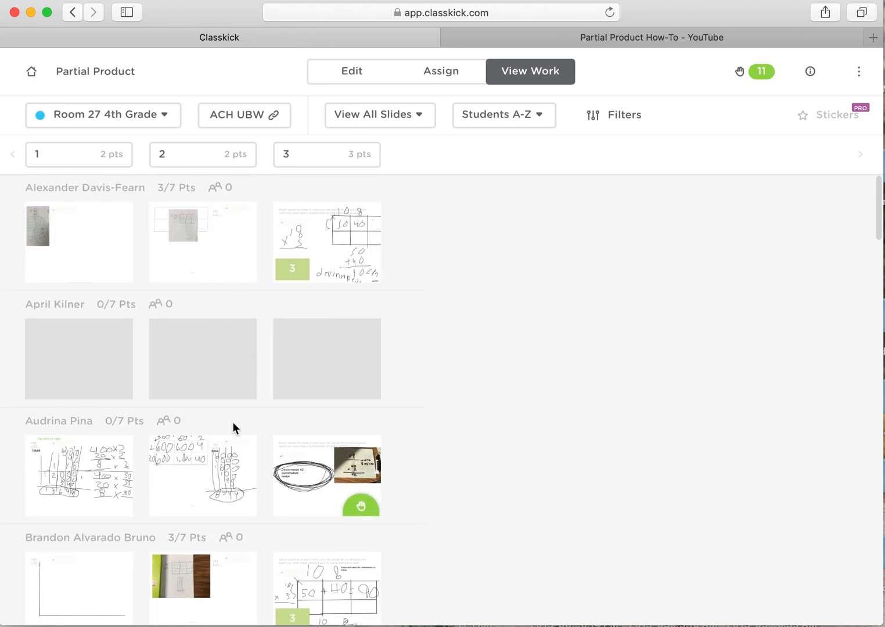
{"action": "left_click", "coordinate": [222, 264]}
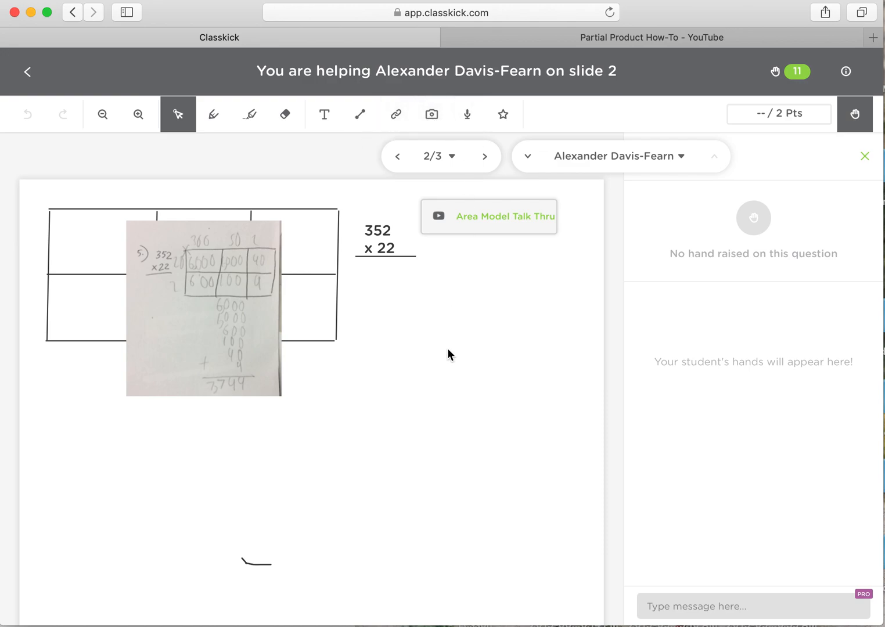
{"action": "left_click", "coordinate": [33, 79]}
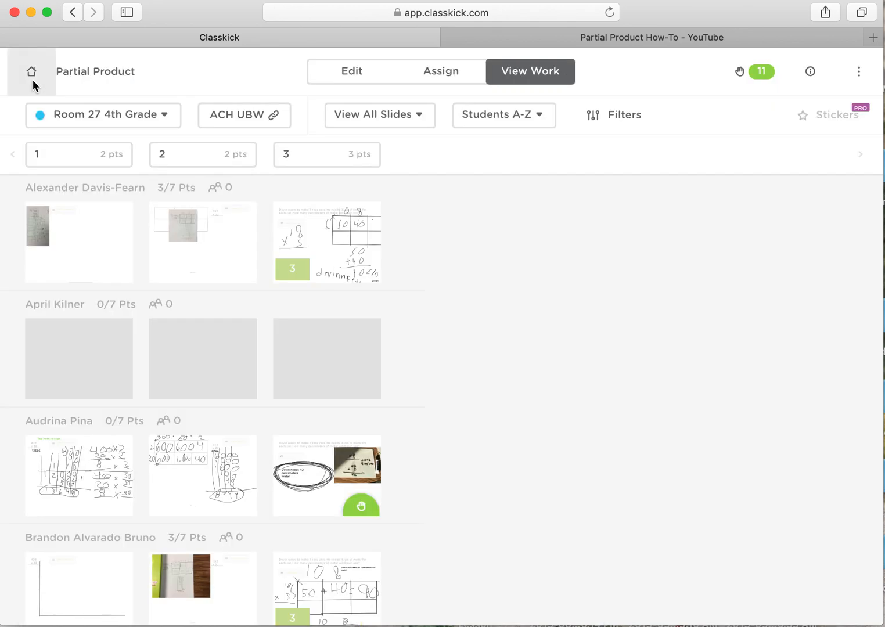